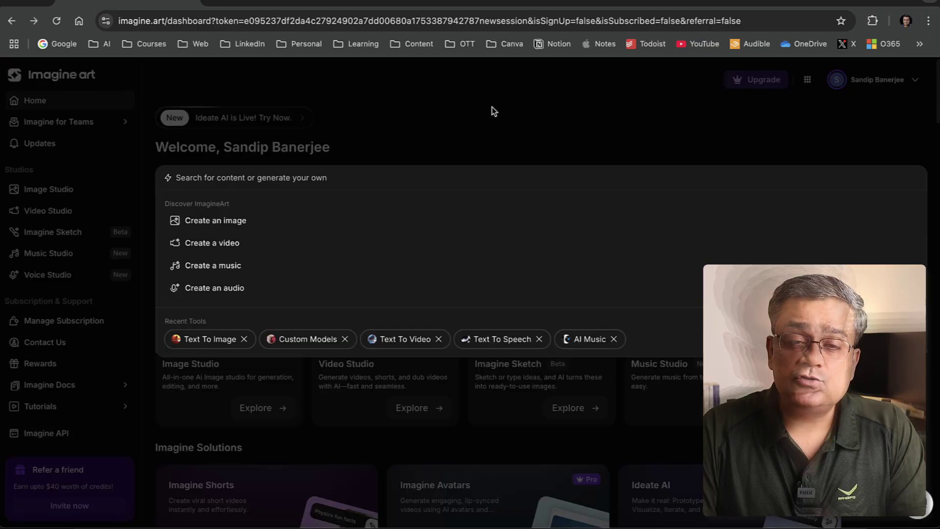
Start a new image via Create an image and paste the curly-haired woman T-shirt mockup prompt.
{"action": "left_click", "coordinate": [492, 107]}
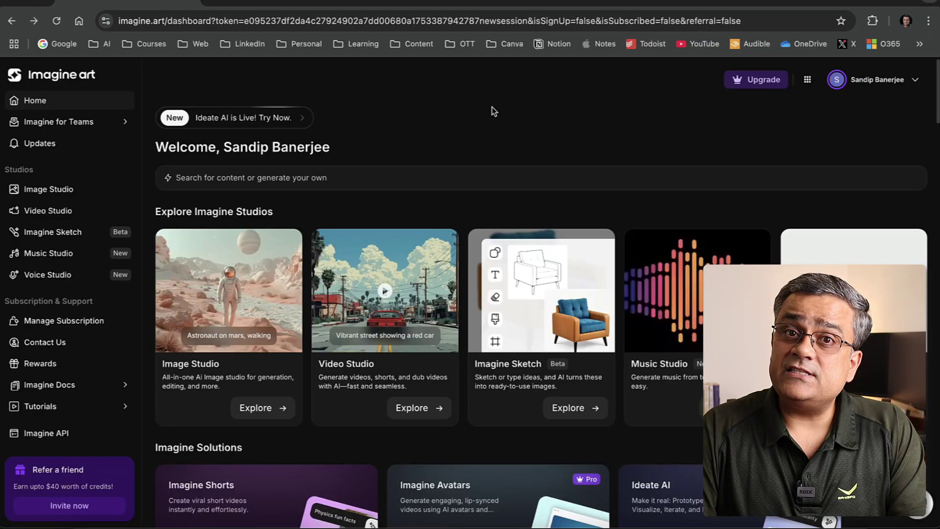
{"action": "left_click", "coordinate": [267, 177]}
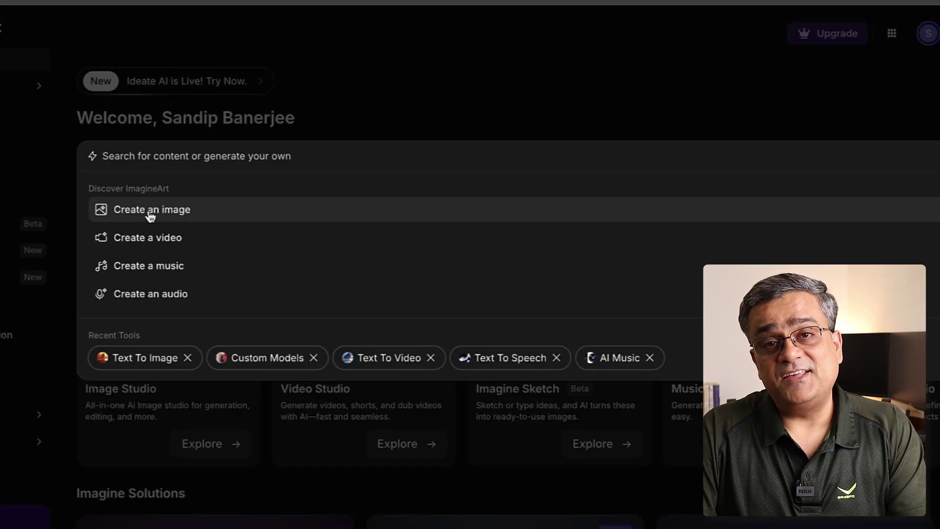
{"action": "left_click", "coordinate": [150, 211]}
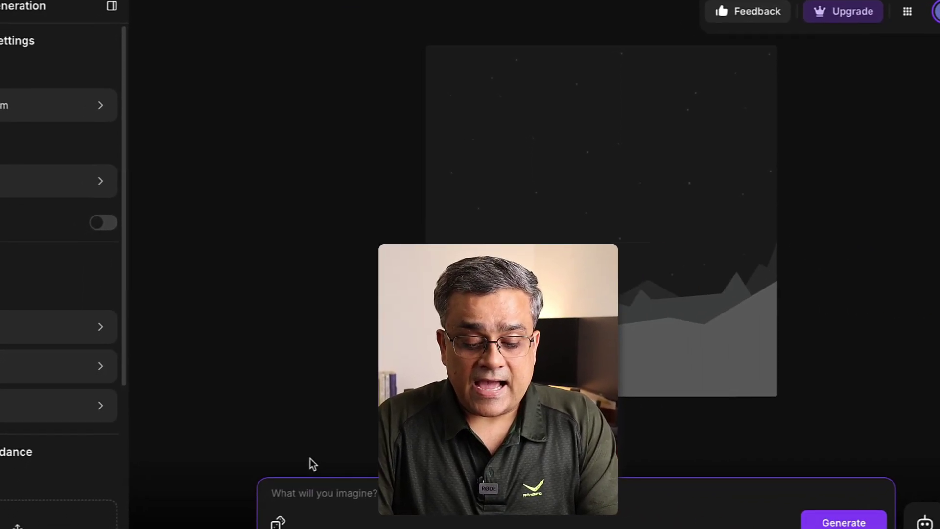
{"action": "type", "text": "Create a realistic T-shirt mockup featuring a young, sweet woman with brown, curly hair. She is smiling beautifully and holding her hands open with the palms facing upward, as if she is overwhelmed with joy and excitement. In the background, there is an incredible natural landscape viewed from a large mountain, showcasing stunning scenery and lush greenery. She is wearing a white T-shirt, providing plenty of space on the shirt to display your design. The scene should be bright and vibrant, capturing a sense of happiness, wonder, and connection with nature. Ensure the lighting is natural, highlighting her joyful expression and the scenic background, with the T-shirt clearly in focus for your design placement."}
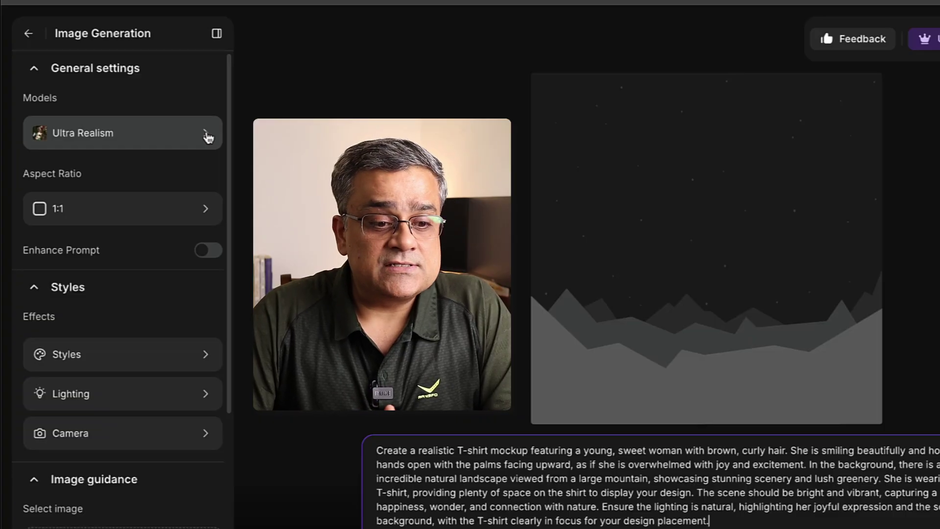
Keep the Ultra Realism model, set the aspect ratio to 3:4, and generate four images.
{"action": "left_click", "coordinate": [207, 133]}
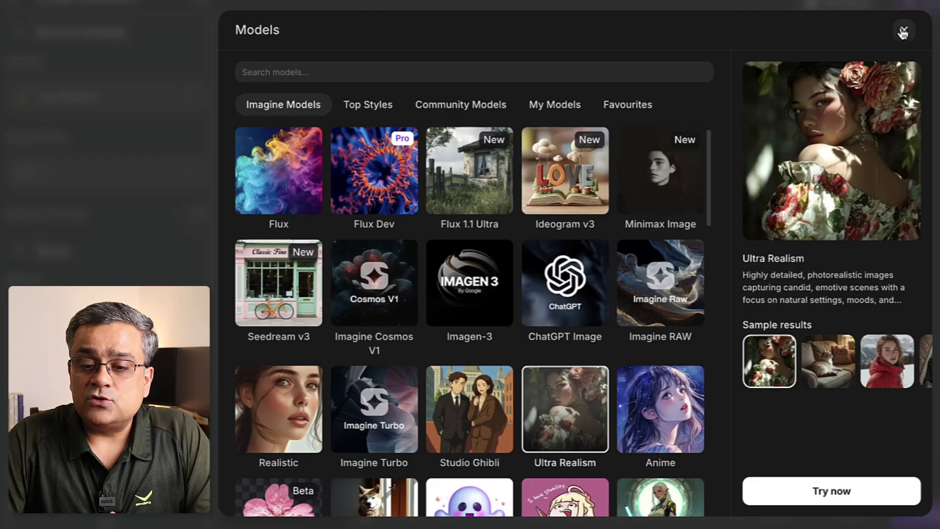
{"action": "left_click", "coordinate": [904, 31]}
{"action": "left_click", "coordinate": [132, 179]}
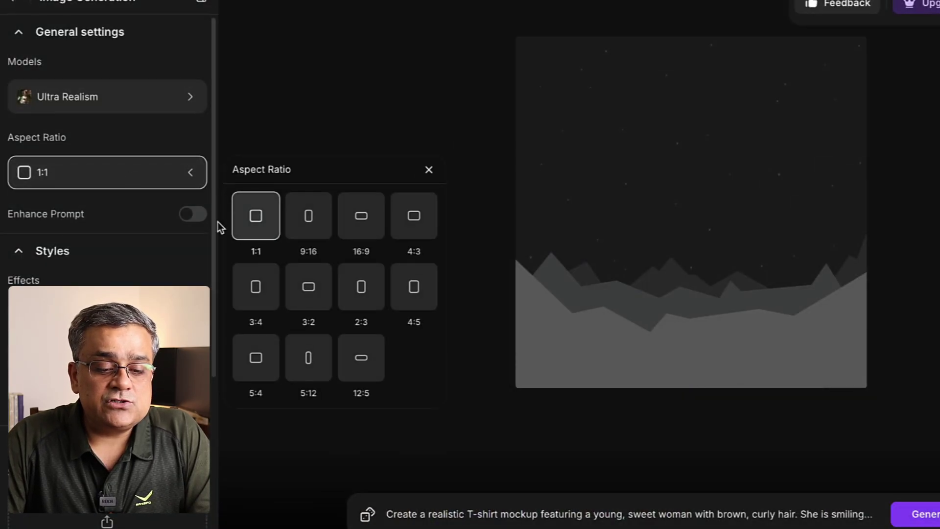
{"action": "left_click", "coordinate": [265, 300]}
{"action": "scroll", "coordinate": [108, 196], "scroll_direction": "down", "scroll_amount": 5}
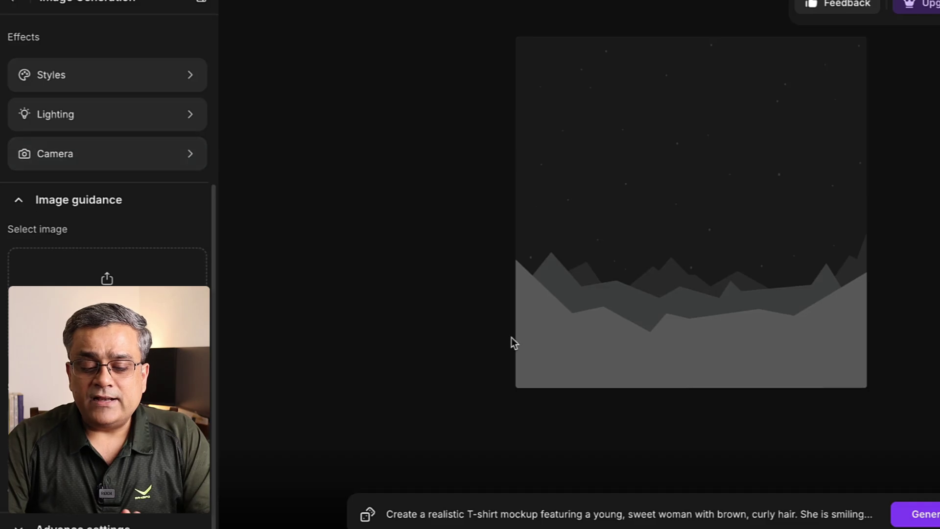
{"action": "left_click", "coordinate": [931, 516]}
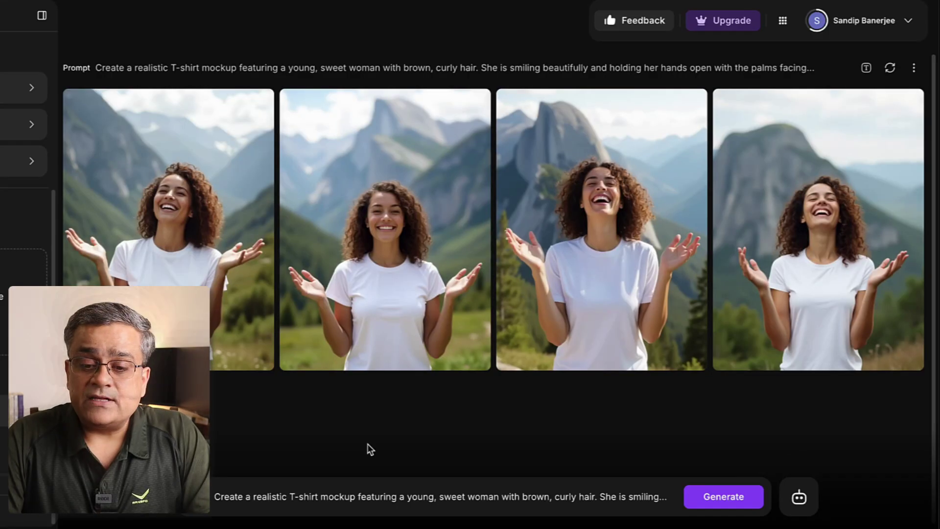
View all four generated 3:4 mockups full size in turn, then close the viewer.
{"action": "left_click", "coordinate": [212, 210]}
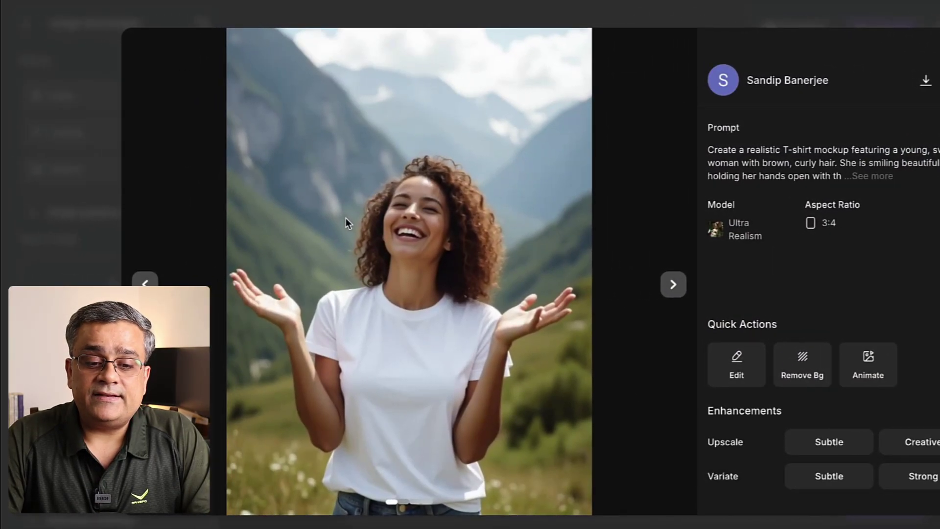
{"action": "left_click", "coordinate": [673, 285]}
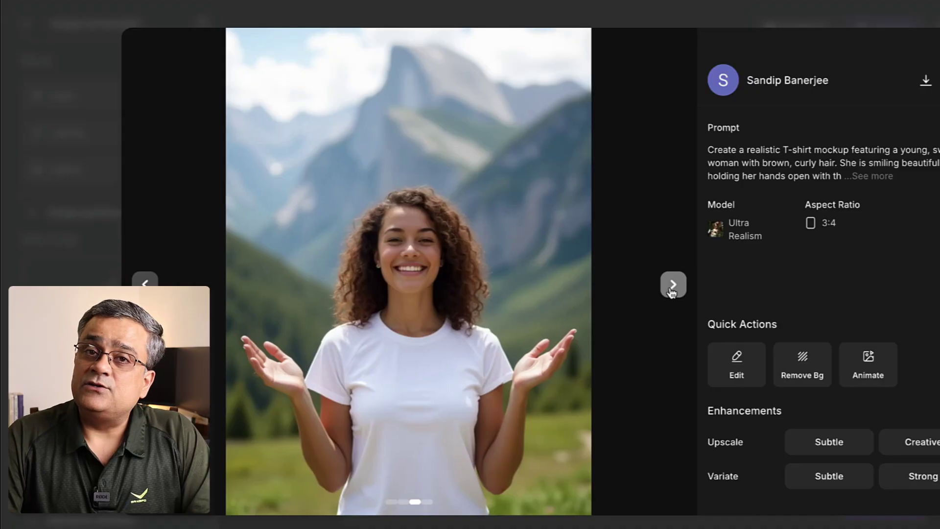
{"action": "left_click", "coordinate": [672, 291]}
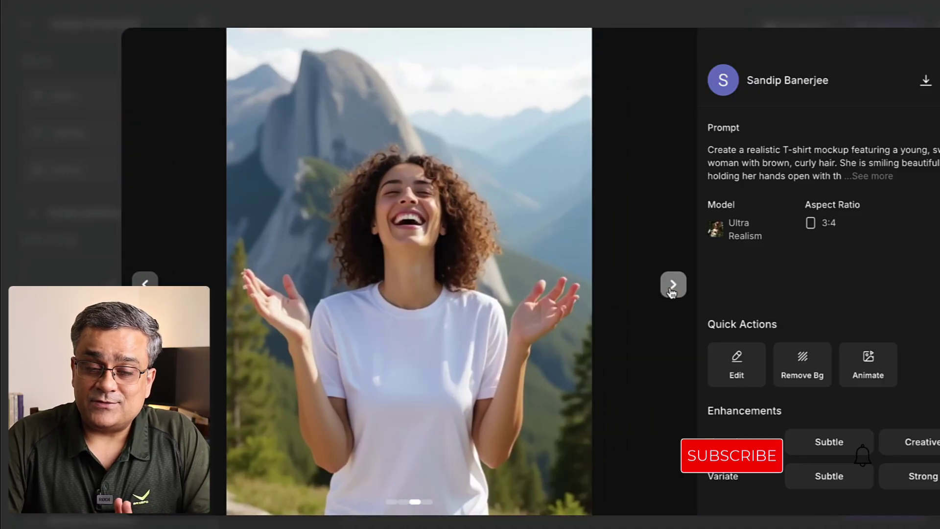
{"action": "left_click", "coordinate": [672, 292]}
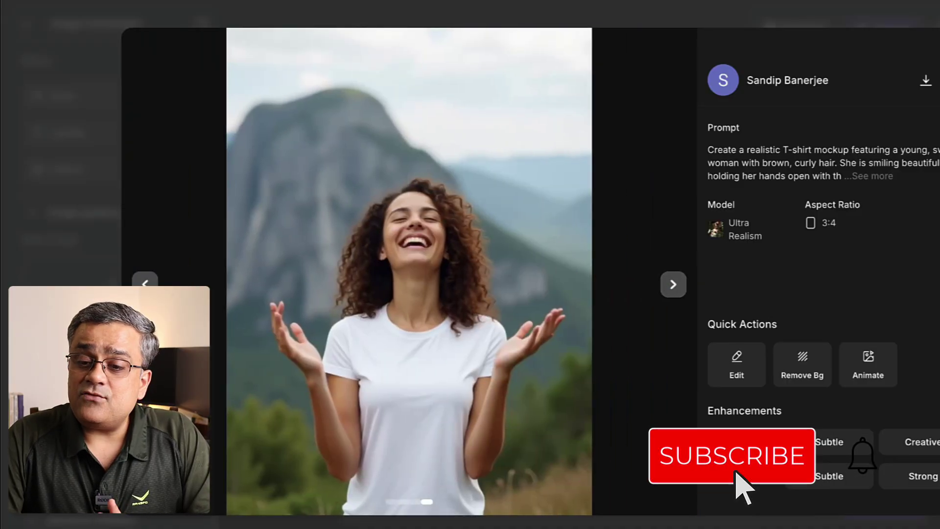
{"action": "key", "text": "Escape"}
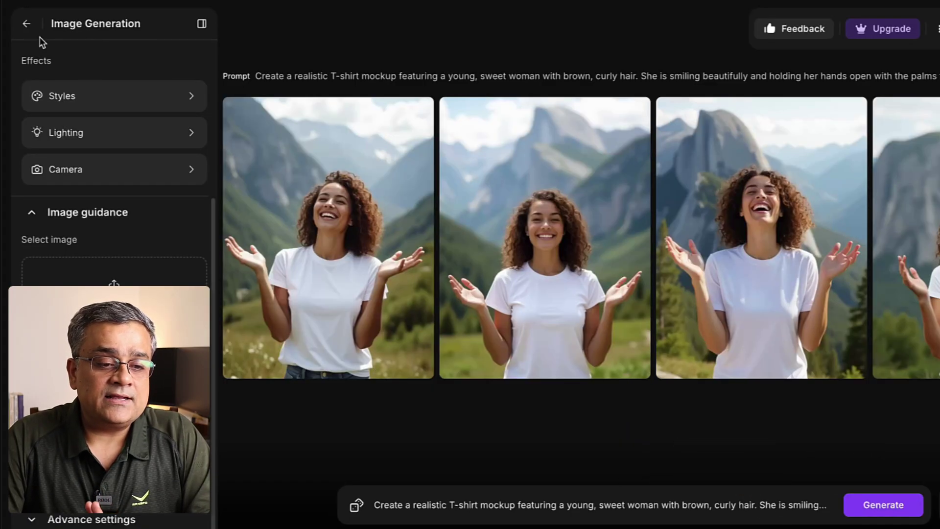
Return from the image generator to the Image Studio home.
{"action": "left_click", "coordinate": [28, 26]}
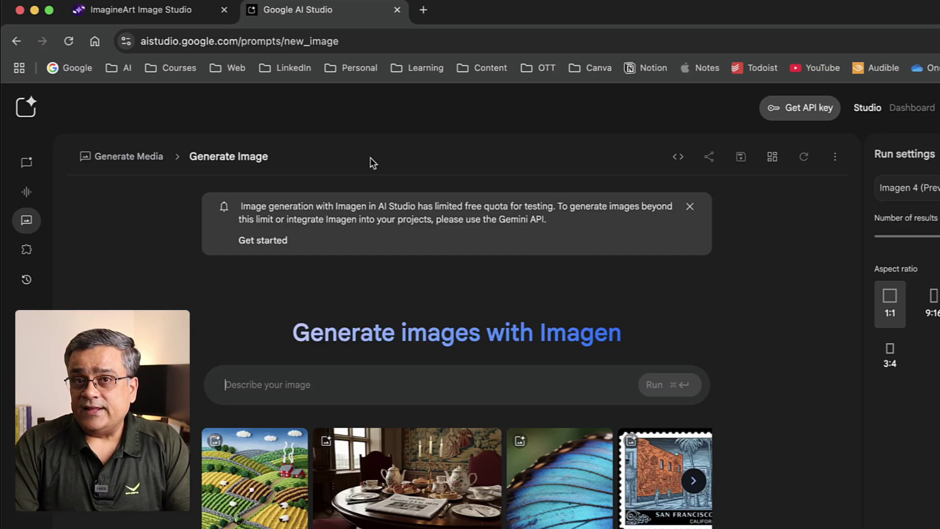
{"action": "left_click", "coordinate": [22, 226]}
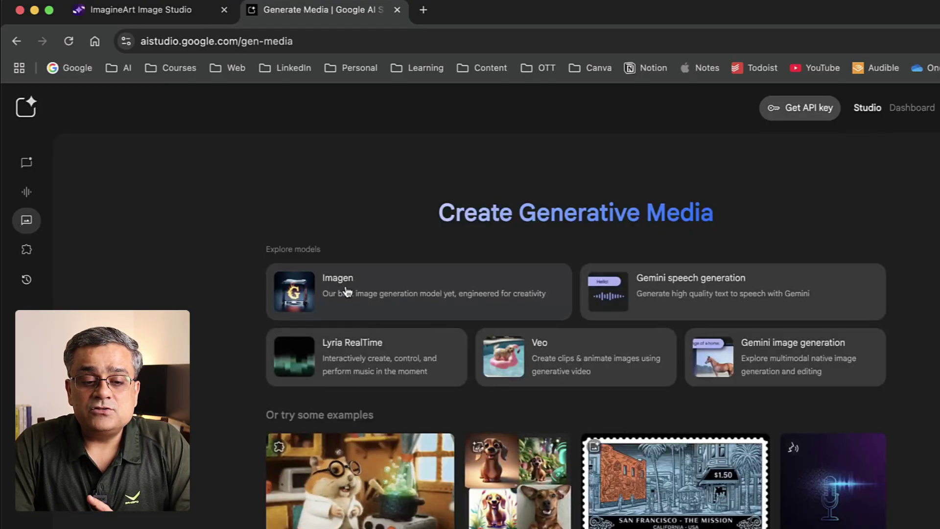
{"action": "left_click", "coordinate": [361, 296]}
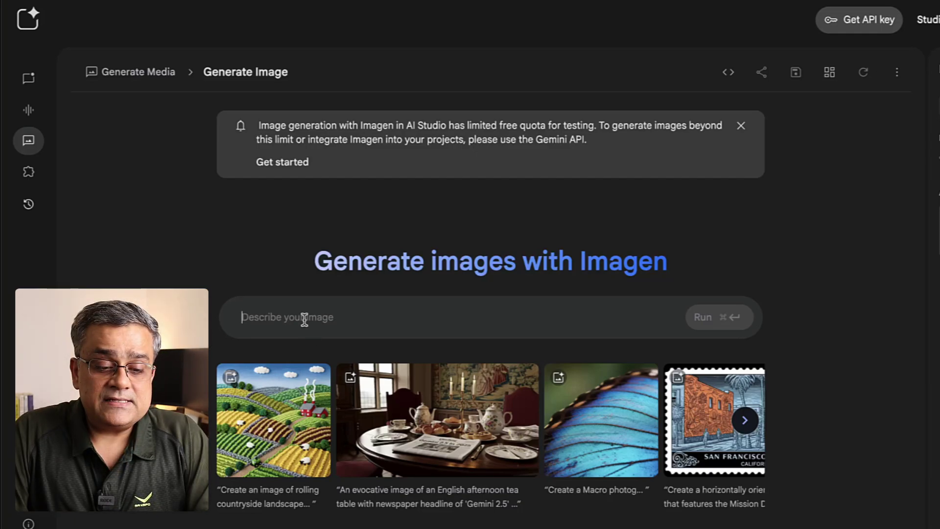
Paste the T-shirt mockup prompt, set the aspect ratio to 3:4, and run Imagen.
{"action": "type", "text": "Create a realistic T-shirt mockup featuring a young, sweet woman with brown, curly hair. She is smiling beautifully and holding her hands open with the palms facing upward, as if she is overwhelmed with joy and excitement. In the background, there is an incredible natural landscape viewed from a large mountain, showcasing stunning scenery and lush greenery. She is wearing a white T-shirt, providing plenty of space on the shirt to display your design. The scene should be bright and vibrant, capturing a sense of happiness, wonder, and connection with nature. Ensure the lighting is natural, highlighting her joyful expression and the scenic background, with the T-shirt clearly in focus for your design placement."}
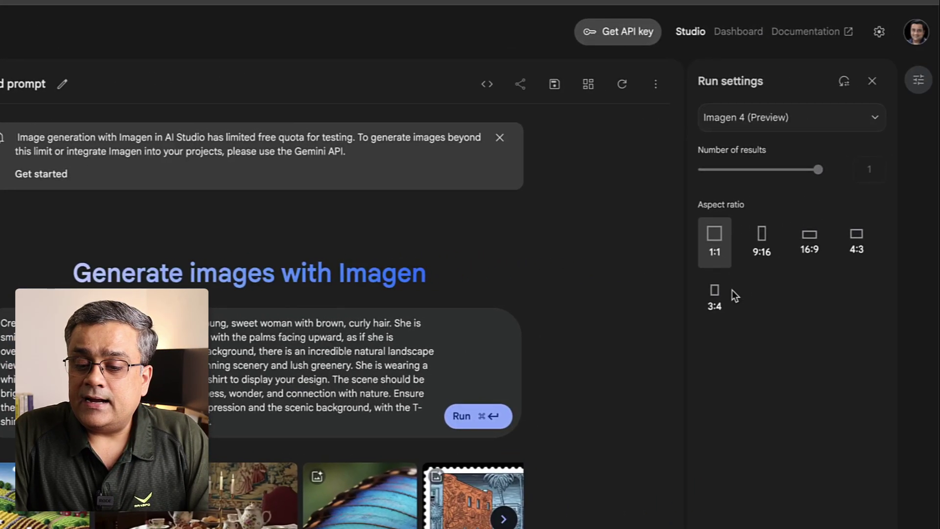
{"action": "left_click", "coordinate": [711, 305]}
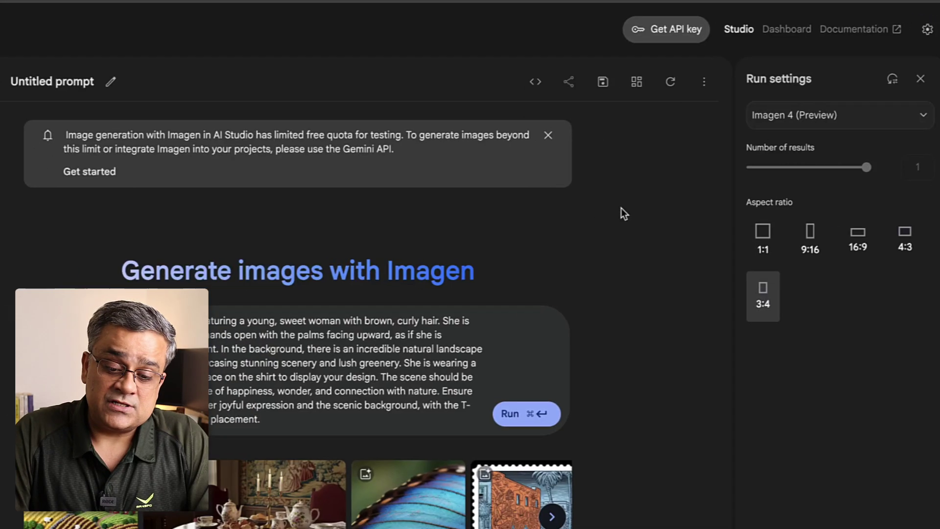
{"action": "left_click", "coordinate": [463, 415]}
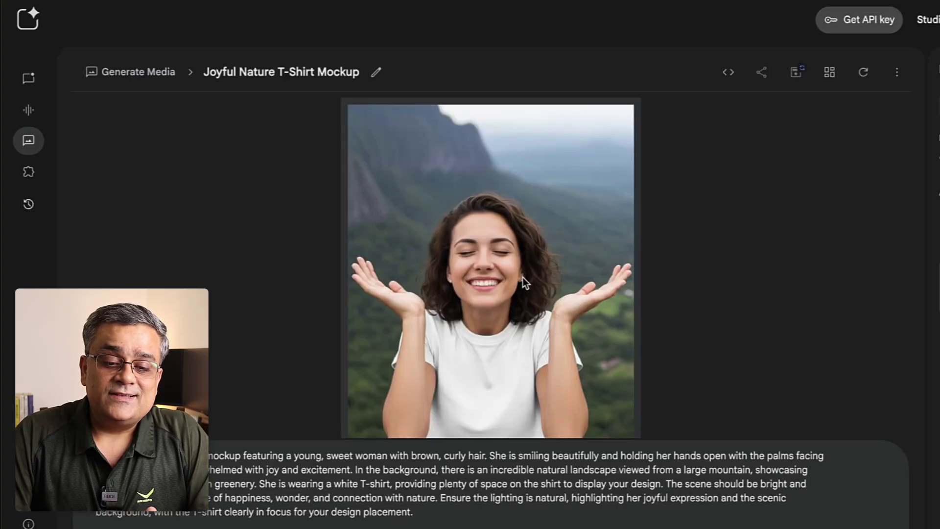
Download the generated mockup image into the Downloads folder.
{"action": "scroll", "coordinate": [548, 251], "scroll_direction": "down", "scroll_amount": 2}
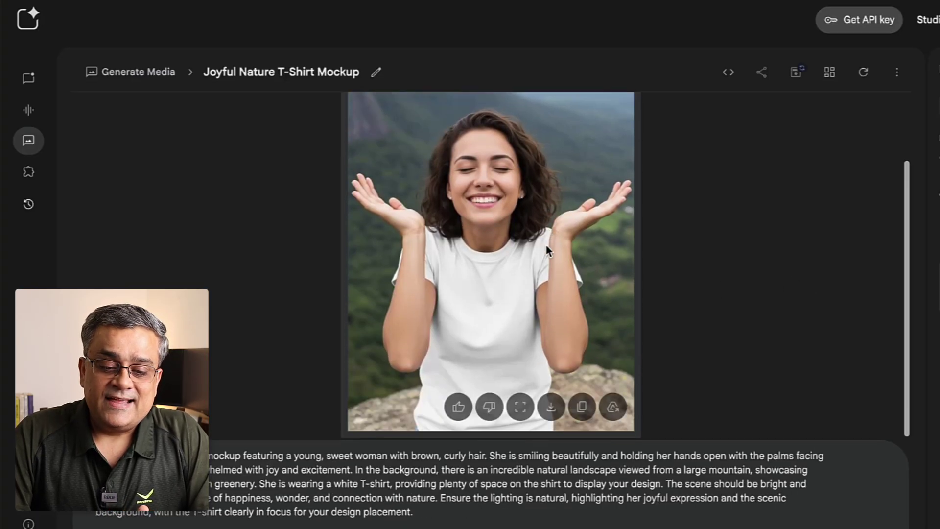
{"action": "left_click", "coordinate": [550, 407]}
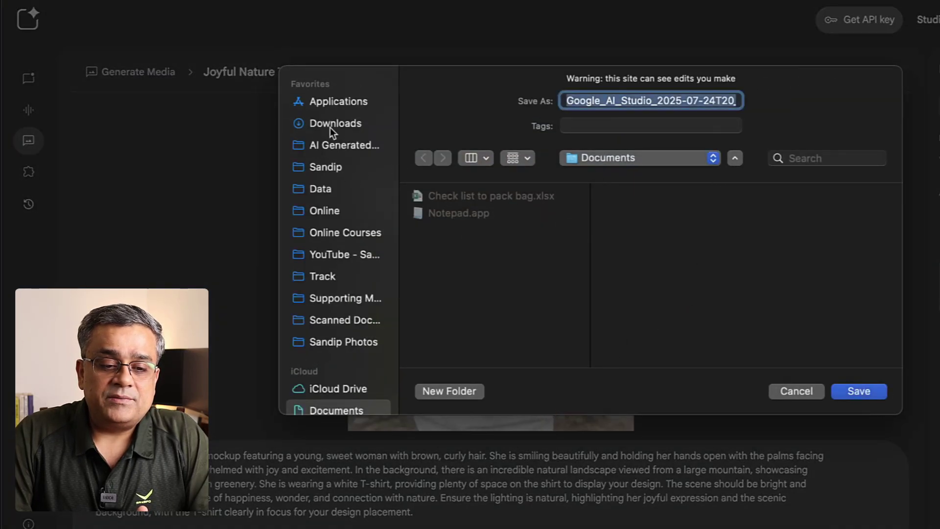
{"action": "left_click", "coordinate": [331, 124]}
{"action": "left_click", "coordinate": [860, 391]}
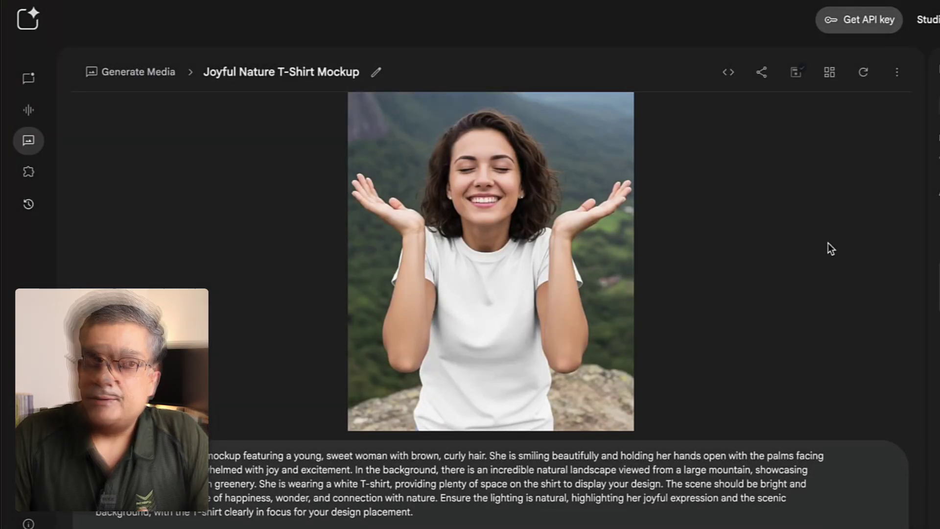
Open the generated mockup in large view and scroll through it.
{"action": "mouse_move", "coordinate": [502, 324]}
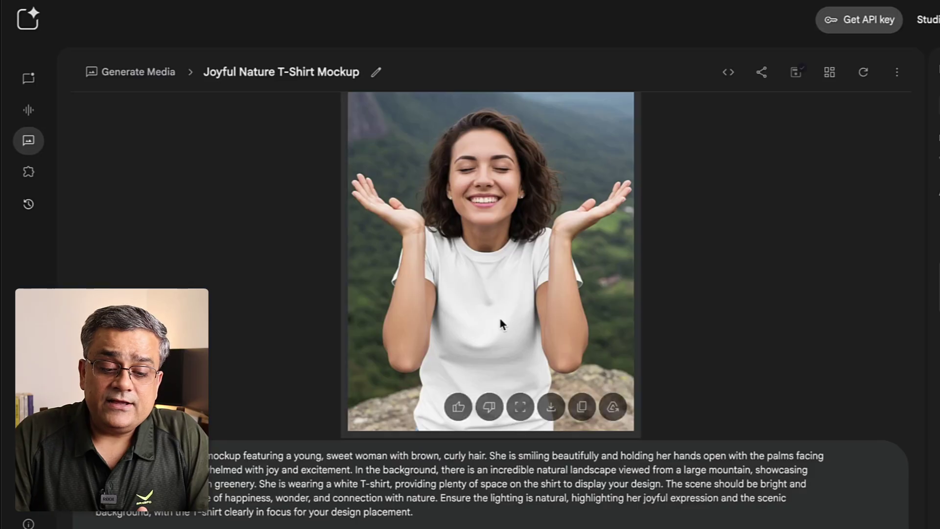
{"action": "left_click", "coordinate": [521, 407]}
{"action": "scroll", "coordinate": [695, 234], "scroll_direction": "down", "scroll_amount": 5}
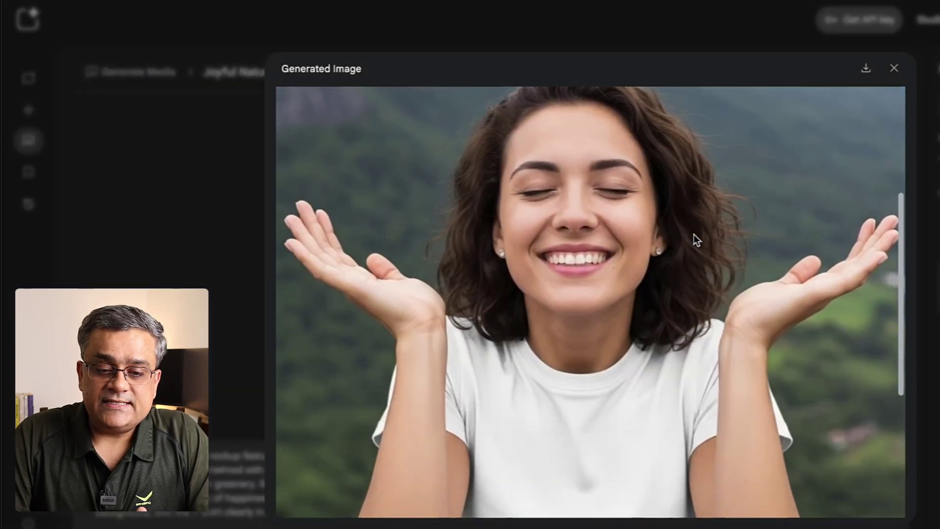
{"action": "scroll", "coordinate": [694, 234], "scroll_direction": "down", "scroll_amount": 4}
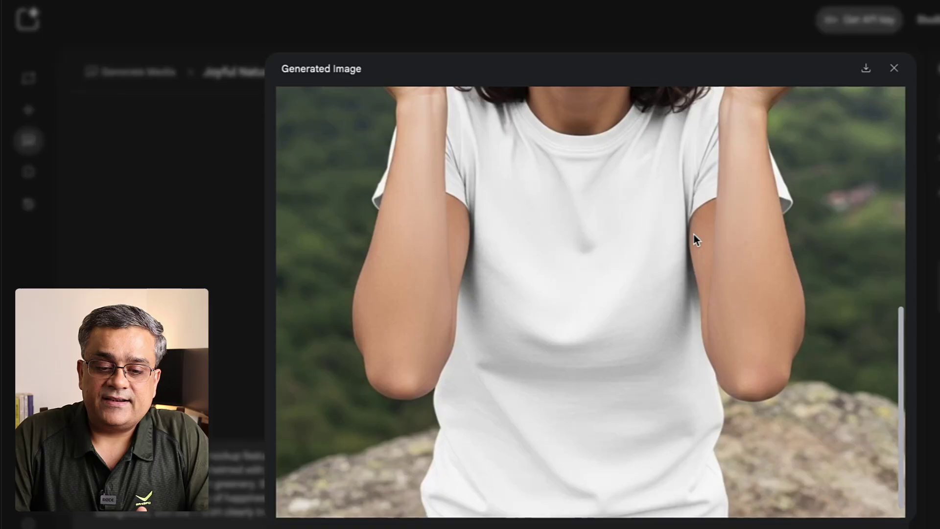
{"action": "scroll", "coordinate": [694, 234], "scroll_direction": "up", "scroll_amount": 5}
{"action": "scroll", "coordinate": [694, 235], "scroll_direction": "up", "scroll_amount": 2}
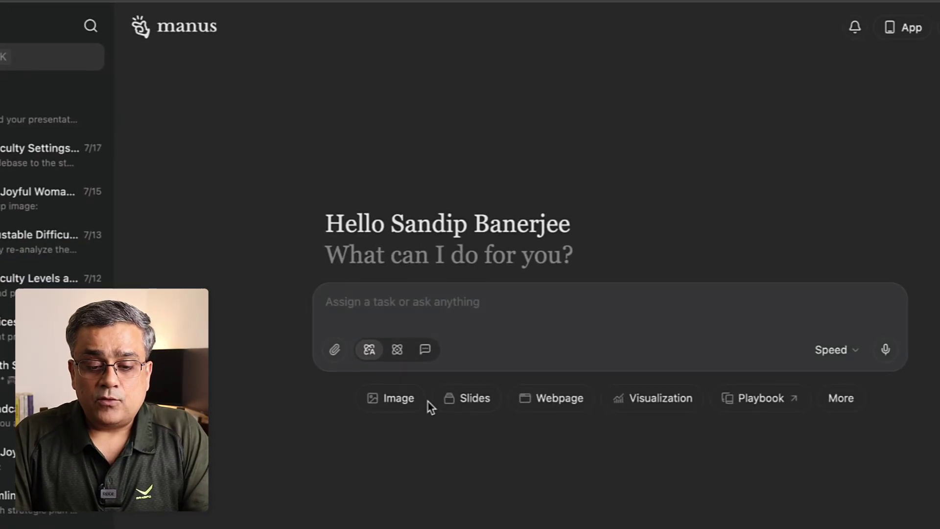
Switch Manus to image creation, paste the T-shirt mockup prompt, and send it.
{"action": "left_click", "coordinate": [398, 398]}
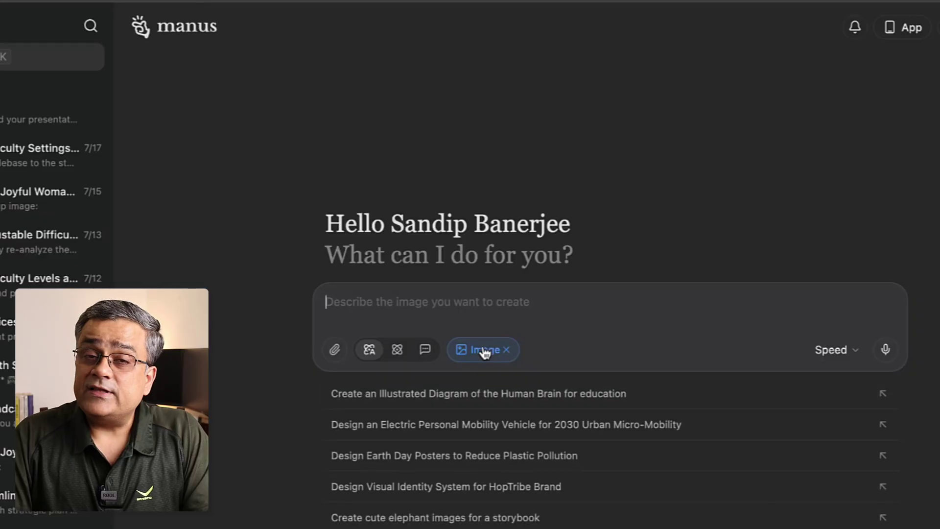
{"action": "left_click", "coordinate": [457, 294]}
{"action": "type", "text": "Create a realistic T-shirt mockup featuring a young, sweet woman with brown, curly hair. She is smiling beautifully and holding her hands open with the palms facing upward, as if she is overwhelmed with joy and excitement. In the background, there is an incredible natural landscape viewed from a large mountain, showcasing stunning scenery and lush greenery. She is wearing a white T-shirt, providing plenty of space on the shirt to display your design. The scene should be bright and vibrant, capturing a sense of happiness, wonder, and connection with nature. Ensure the lighting is natural, highlighting her joyful expression and the scenic background, with the T-shirt clearly in focus for your design placement."}
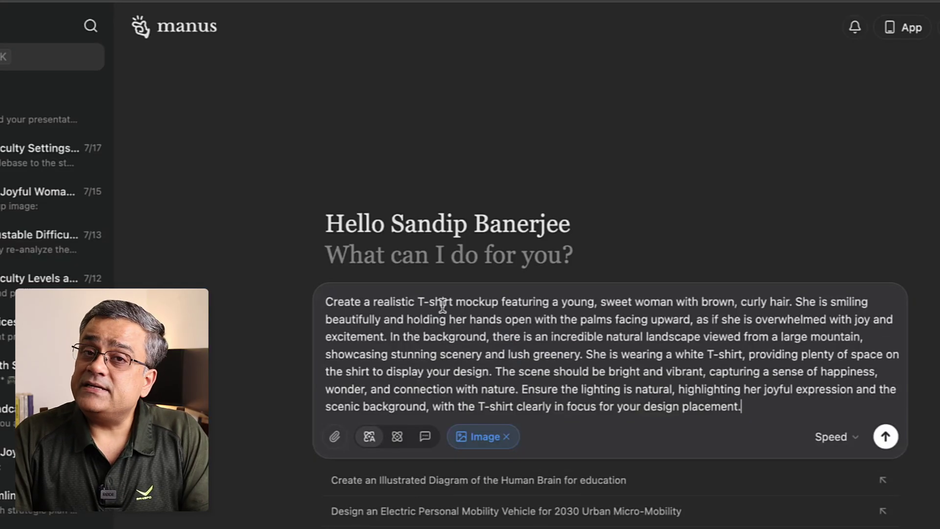
{"action": "left_click", "coordinate": [885, 437]}
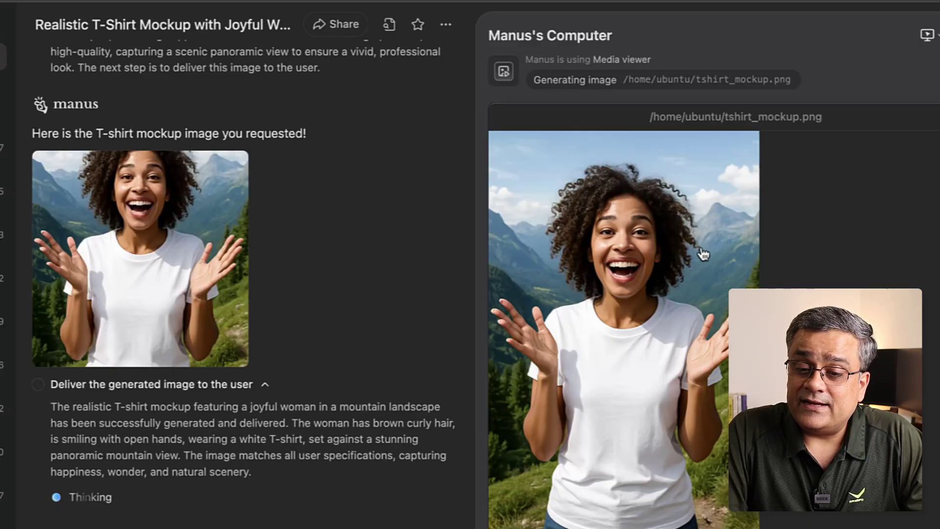
Open the generated tshirt_mockup.png in the large preview and zoom in and out.
{"action": "left_click", "coordinate": [642, 259]}
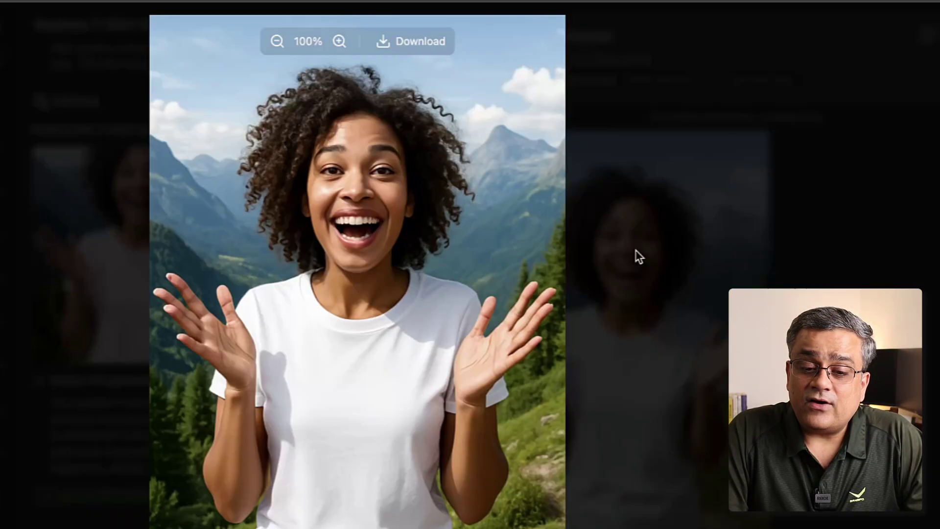
{"action": "scroll", "coordinate": [421, 228], "scroll_direction": "up", "scroll_amount": 3}
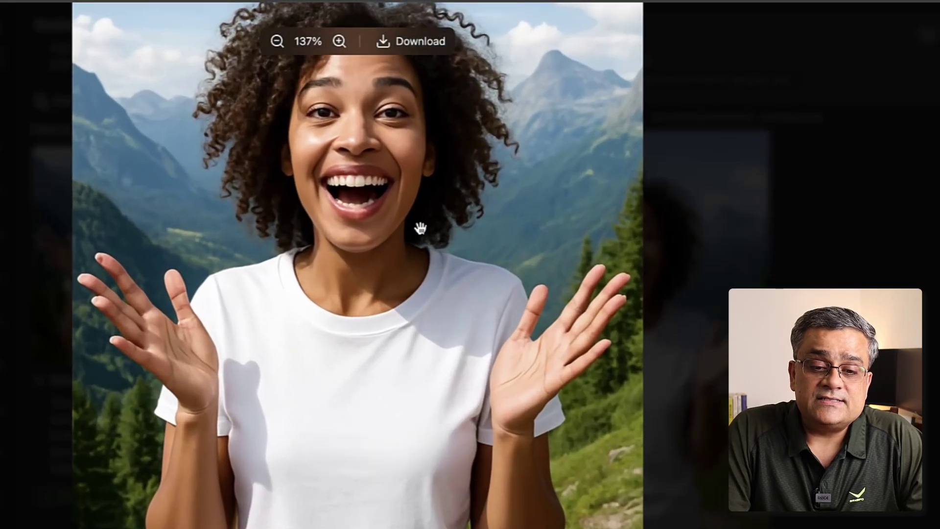
{"action": "scroll", "coordinate": [418, 239], "scroll_direction": "down", "scroll_amount": 2}
{"action": "scroll", "coordinate": [419, 240], "scroll_direction": "down", "scroll_amount": 2}
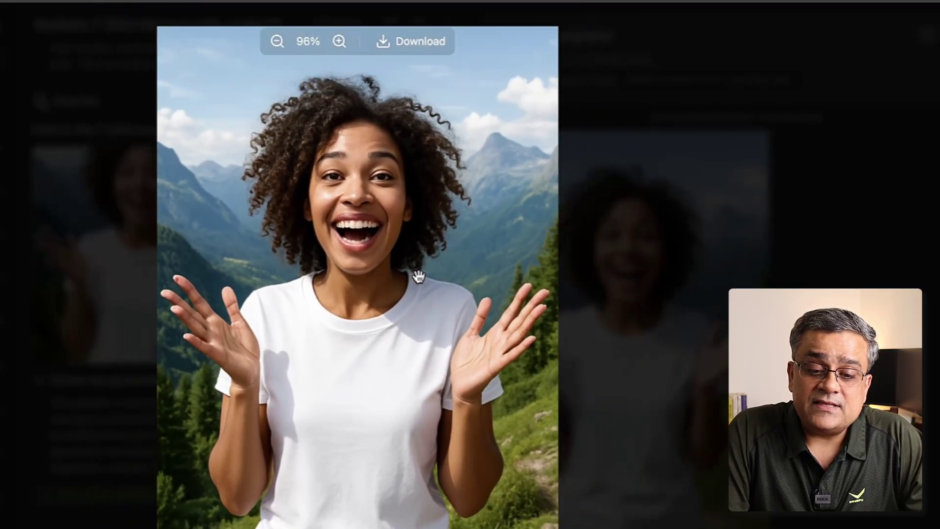
{"action": "scroll", "coordinate": [419, 277], "scroll_direction": "up", "scroll_amount": 2}
{"action": "scroll", "coordinate": [418, 278], "scroll_direction": "down", "scroll_amount": 2}
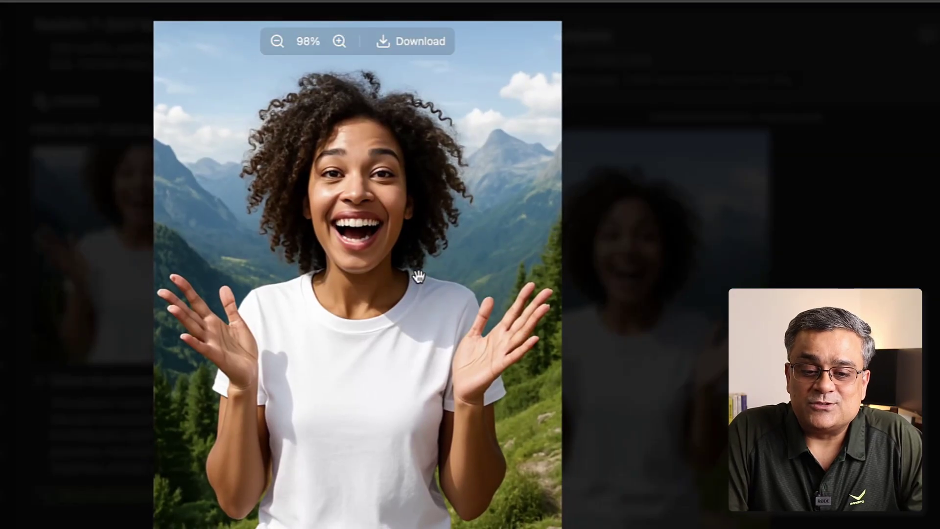
Download the Manus mockup, then load chat.qwen.ai/c/guest in a new tab.
{"action": "left_click", "coordinate": [420, 43]}
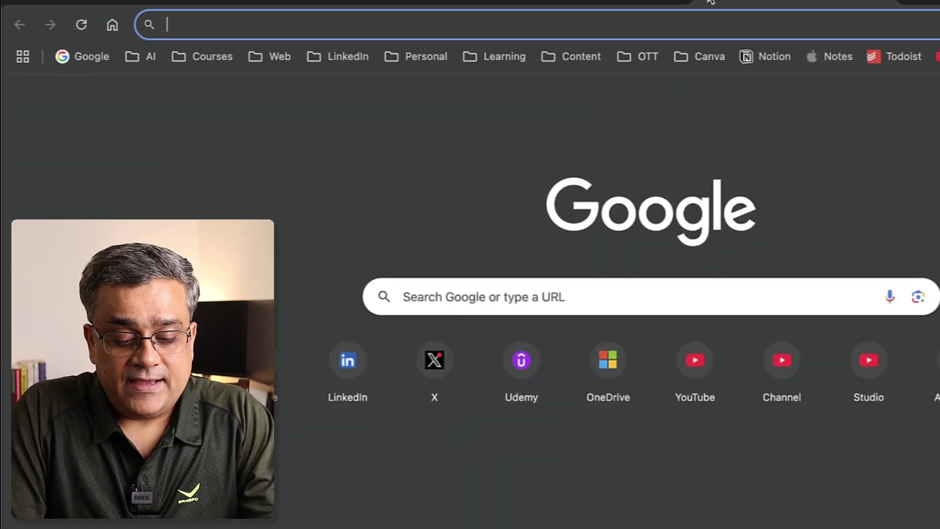
{"action": "type", "text": "https://chat.qwen.ai/c/guest"}
{"action": "key", "text": "Return"}
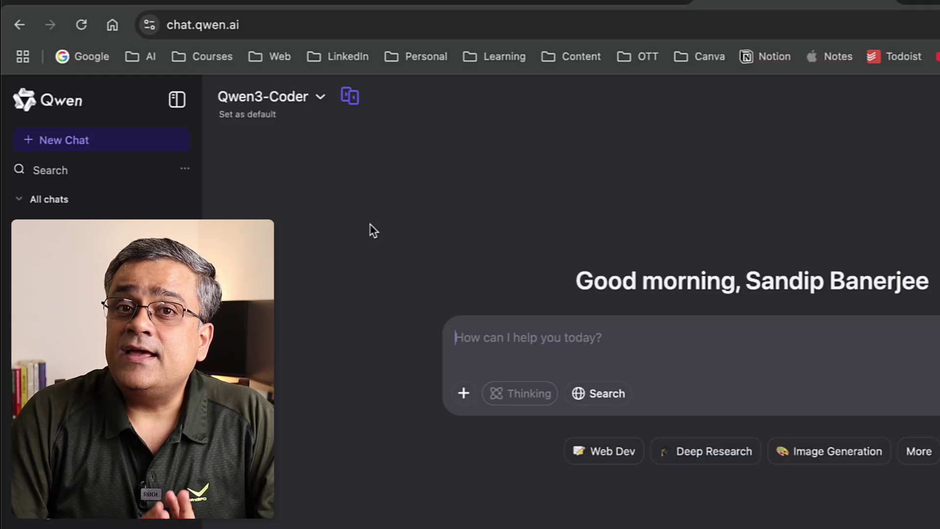
Switch Qwen Chat to Image Generation at 3:4 and paste the T-shirt mockup prompt.
{"action": "left_click", "coordinate": [832, 451]}
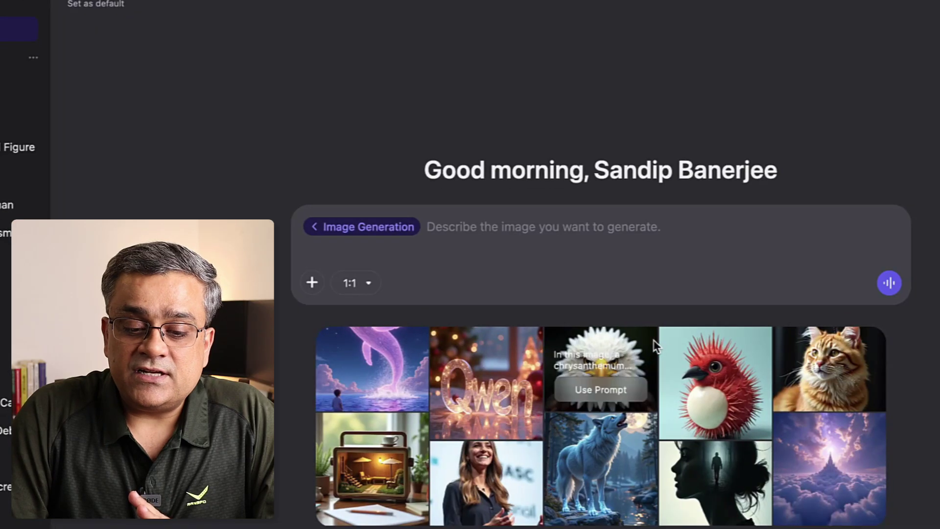
{"action": "mouse_move", "coordinate": [601, 504]}
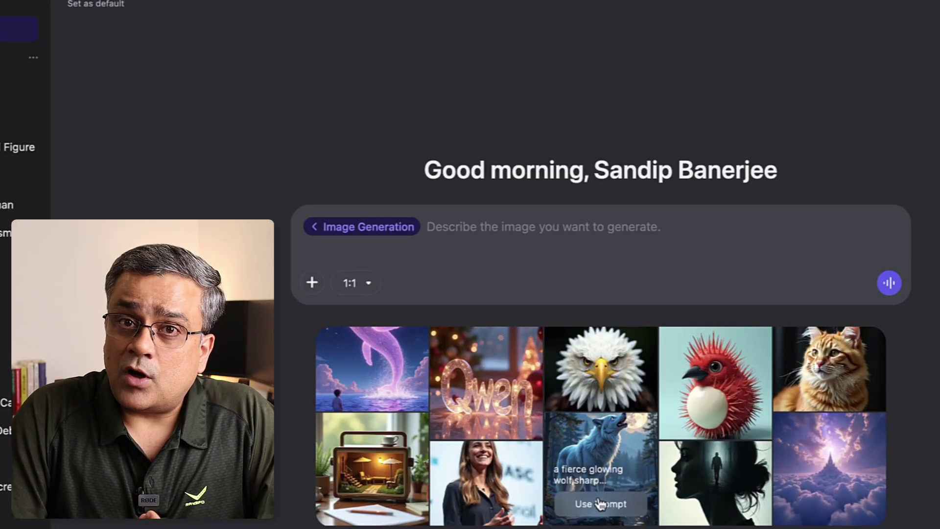
{"action": "mouse_move", "coordinate": [601, 404]}
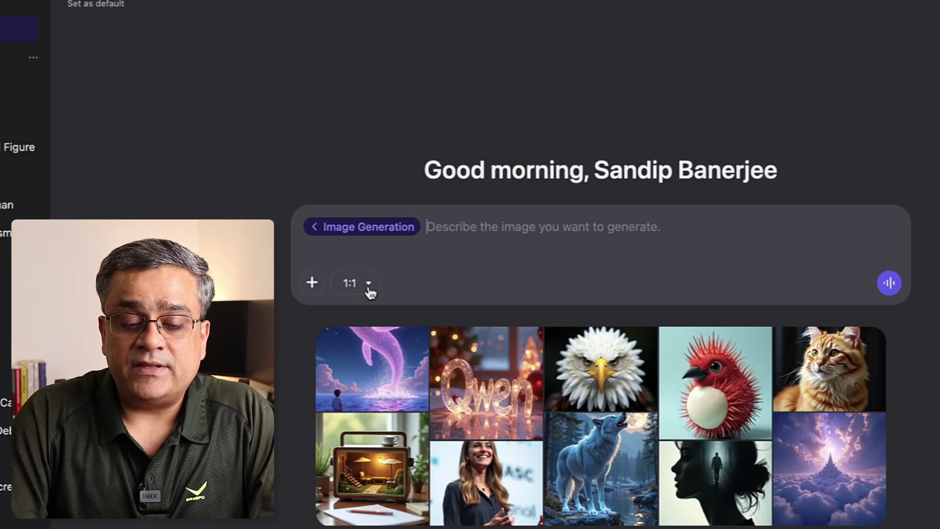
{"action": "left_click", "coordinate": [370, 290]}
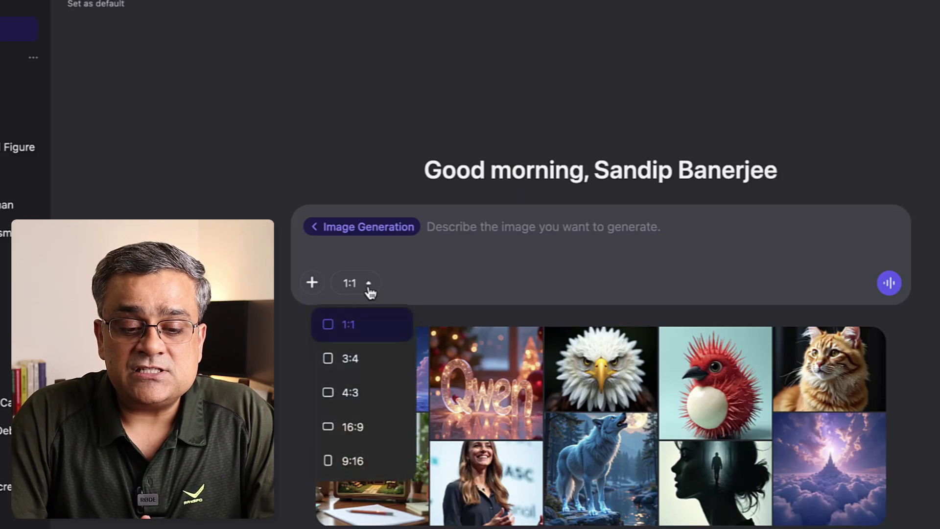
{"action": "left_click", "coordinate": [350, 361]}
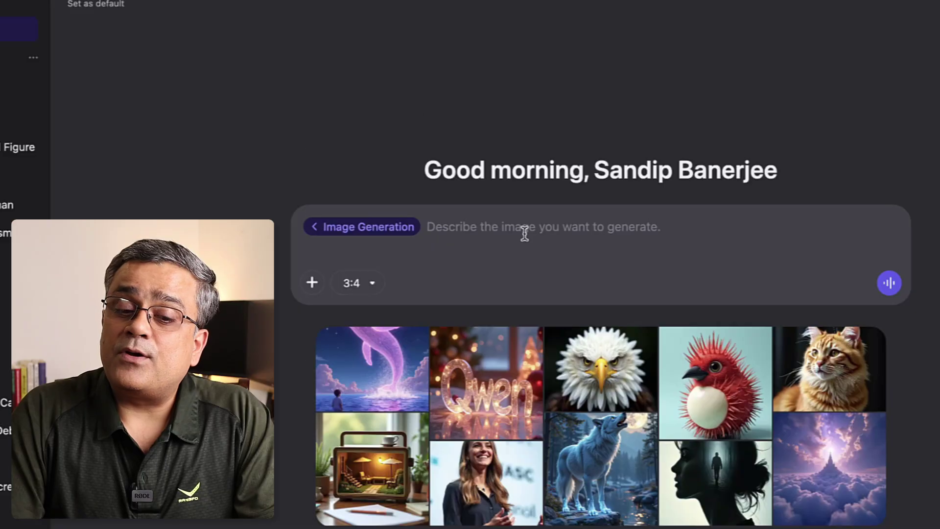
{"action": "type", "text": "Create a realistic T-shirt mockup featuring a young, sweet woman with brown, curly hair. She is smiling beautifully and holding her hands open with the palms facing upward, as if she is overwhelmed with joy and excitement. In the background, there is an incredible natural landscape viewed from a large mountain, showcasing stunning scenery and lush greenery. She is wearing a white T-shirt, providing plenty of space on the shirt to display your design. The scene should be bright and vibrant, capturing a sense of happiness, wonder, and connection with nature. Ensure the lighting is natural, highlighting her joyful expression and the scenic background, with the T-shirt clearly in focus for your design placement."}
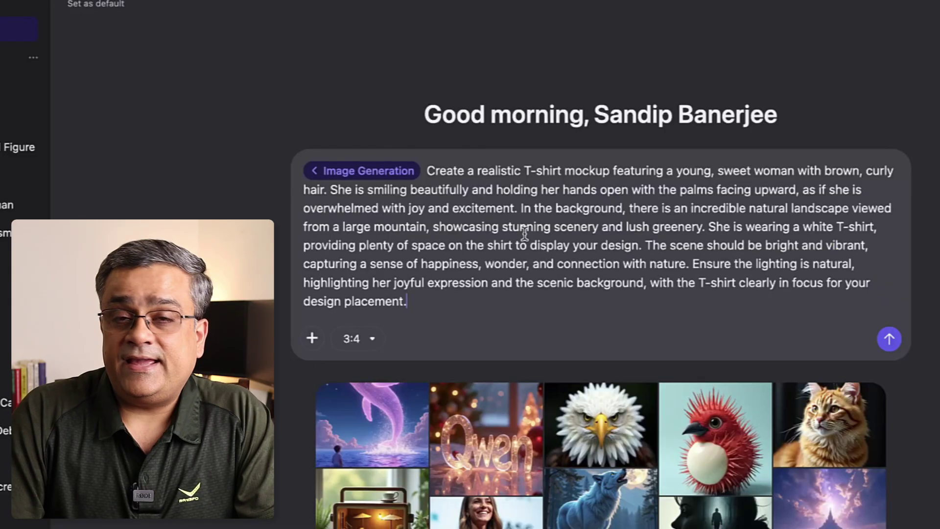
Send the prompt, enlarge and close the result, then enlarge the second generated version.
{"action": "left_click", "coordinate": [889, 339]}
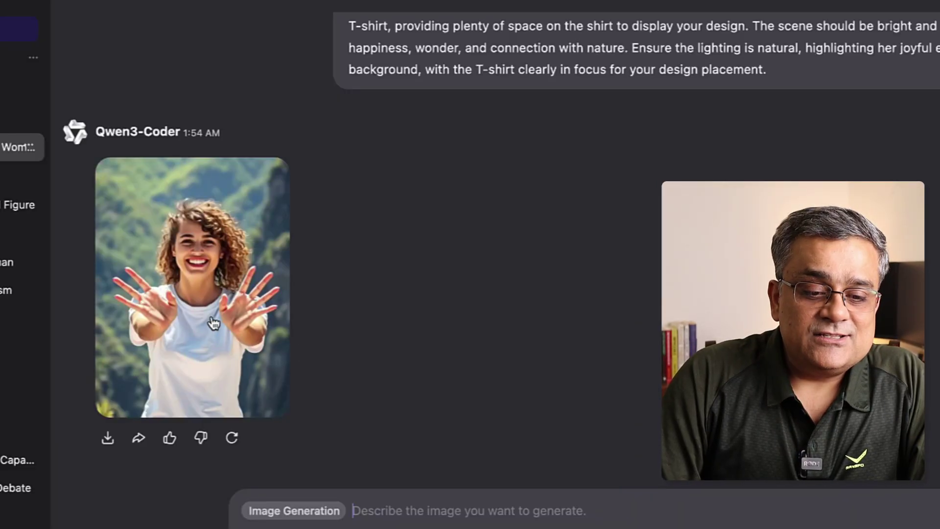
{"action": "left_click", "coordinate": [214, 322]}
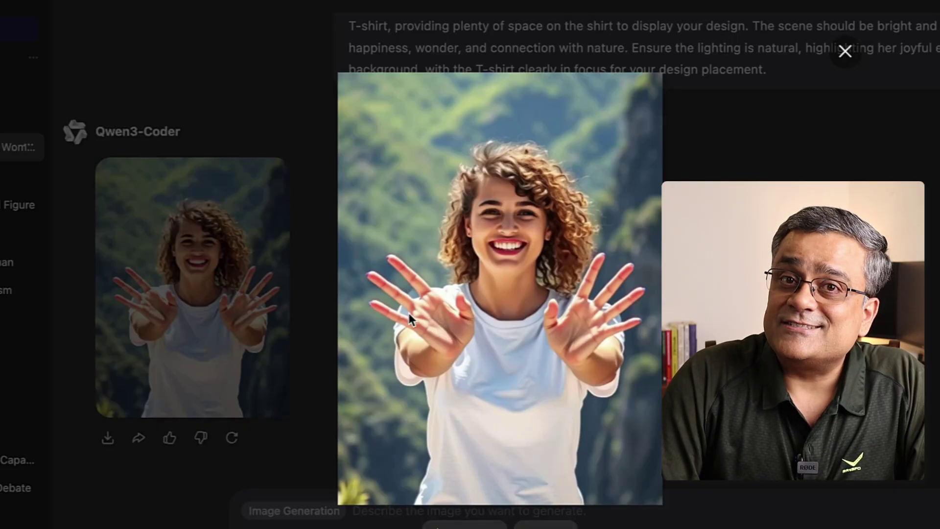
{"action": "left_click", "coordinate": [794, 162]}
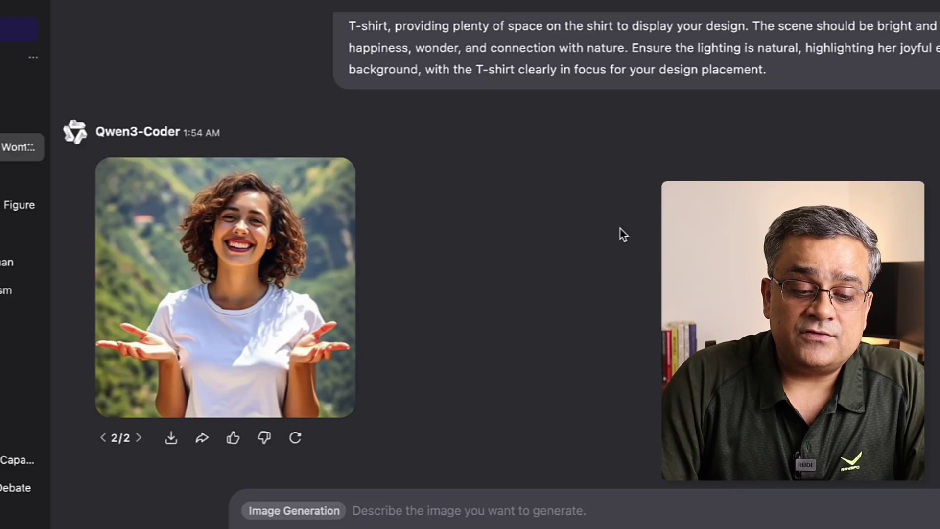
{"action": "left_click", "coordinate": [186, 277]}
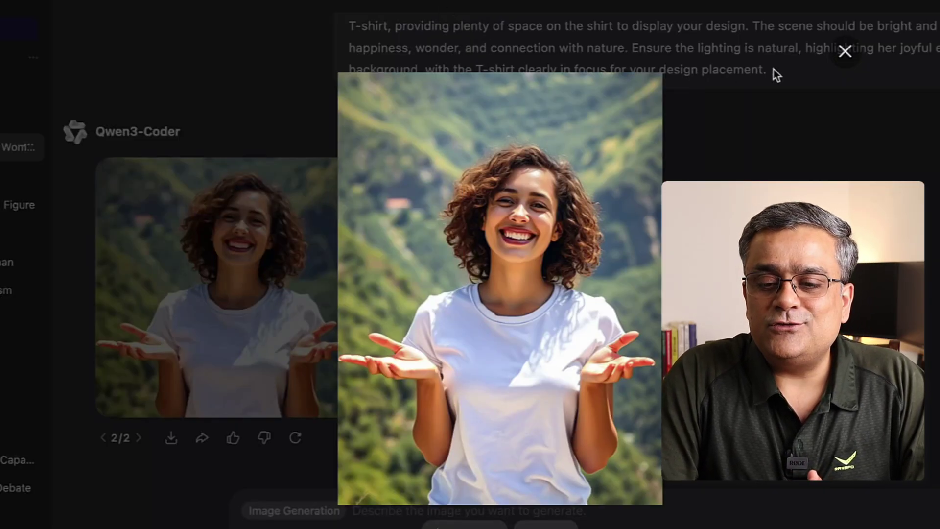
Close the image preview, load preview.reve.art/app/explore, and browse its community gallery.
{"action": "left_click", "coordinate": [846, 51]}
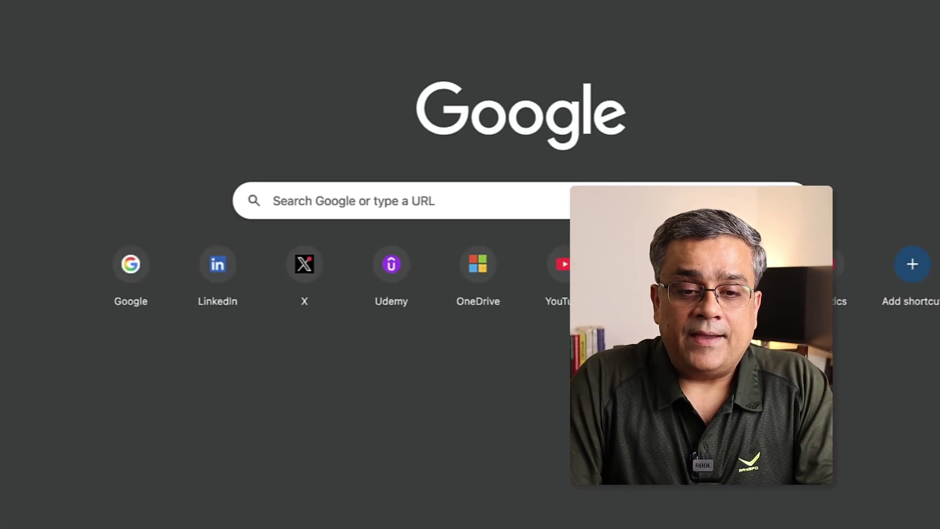
{"action": "left_click", "coordinate": [397, 6]}
{"action": "type", "text": "https://preview.reve.art/app/explore"}
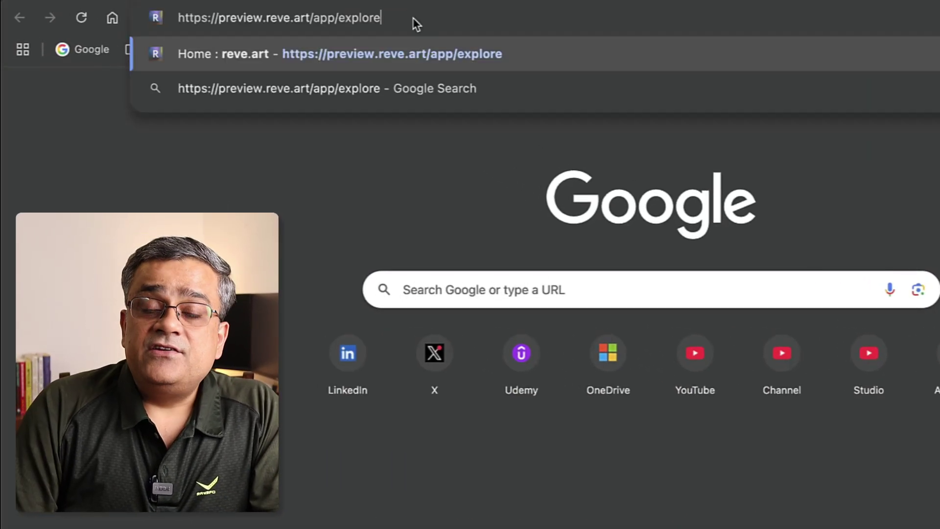
{"action": "key", "text": "Return"}
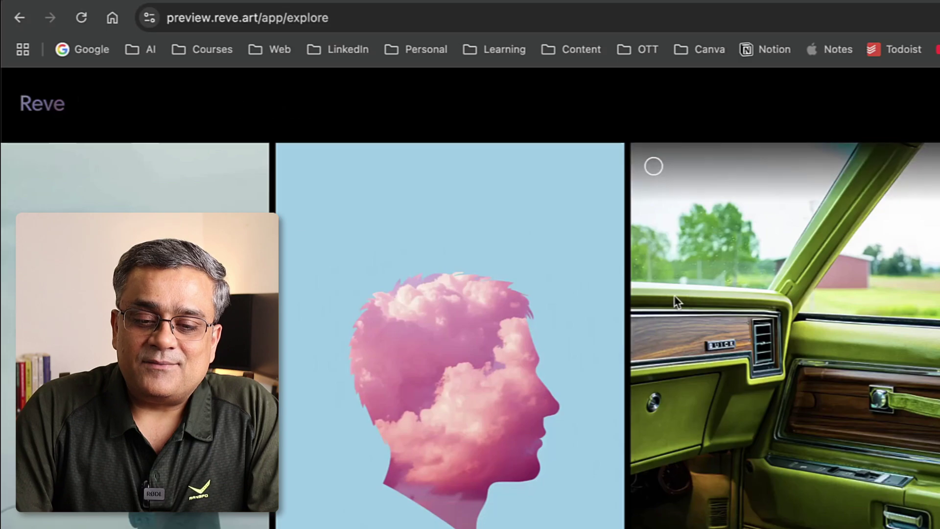
{"action": "scroll", "coordinate": [676, 300], "scroll_direction": "down", "scroll_amount": 10}
{"action": "scroll", "coordinate": [675, 300], "scroll_direction": "down", "scroll_amount": 3}
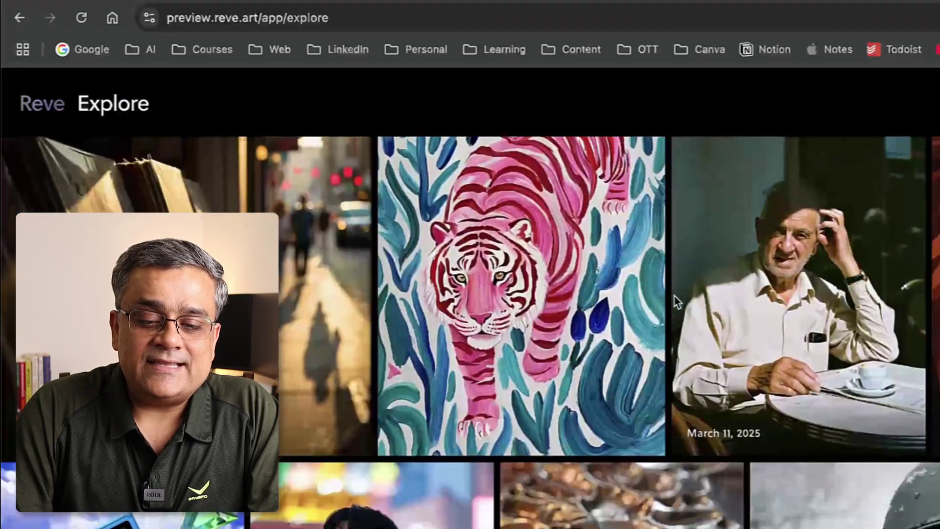
{"action": "scroll", "coordinate": [864, 294], "scroll_direction": "up", "scroll_amount": 10}
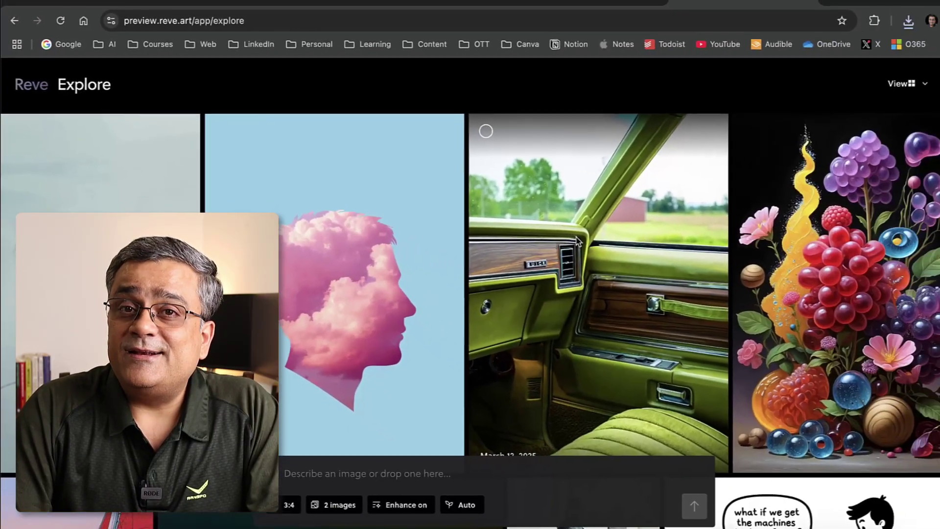
Paste the T-shirt mockup prompt and generate images at the 3:4 aspect ratio.
{"action": "type", "text": "Create a realistic T-shirt mockup featuring a young, sweet woman with brown, curly hair. She is smiling beautifully and holding her hands open with the palms facing upward, as if she is overwhelmed with joy and excitement. In the background, there is an incredible natural landscape viewed from a large mountain, showcasing stunning scenery and lush greenery. She is wearing a white T-shirt, providing plenty of space on the shirt to display your design. The scene should be bright and vibrant, capturing a sense of happiness, wonder, and connection with nature. Ensure the lighting is natural, highlighting her joyful expression and the scenic background, with the T-shirt clearly in focus for your design placement."}
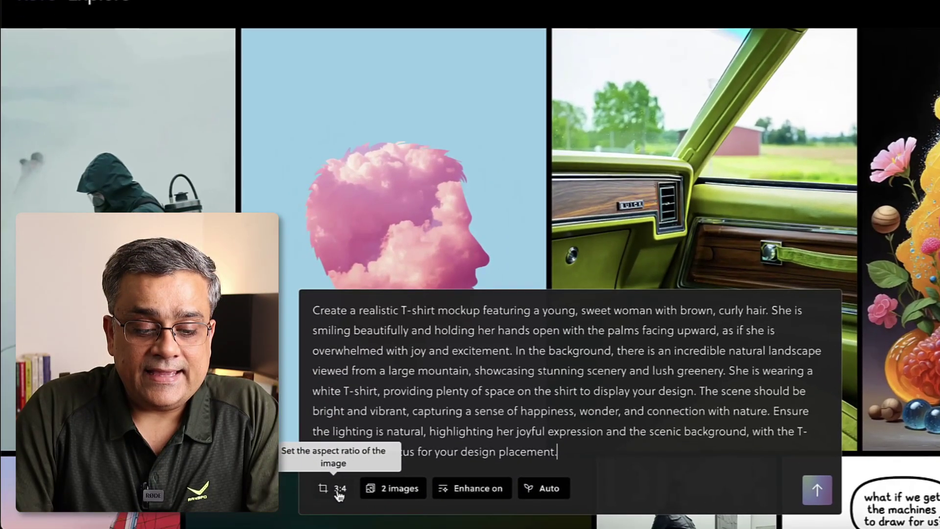
{"action": "left_click", "coordinate": [338, 490]}
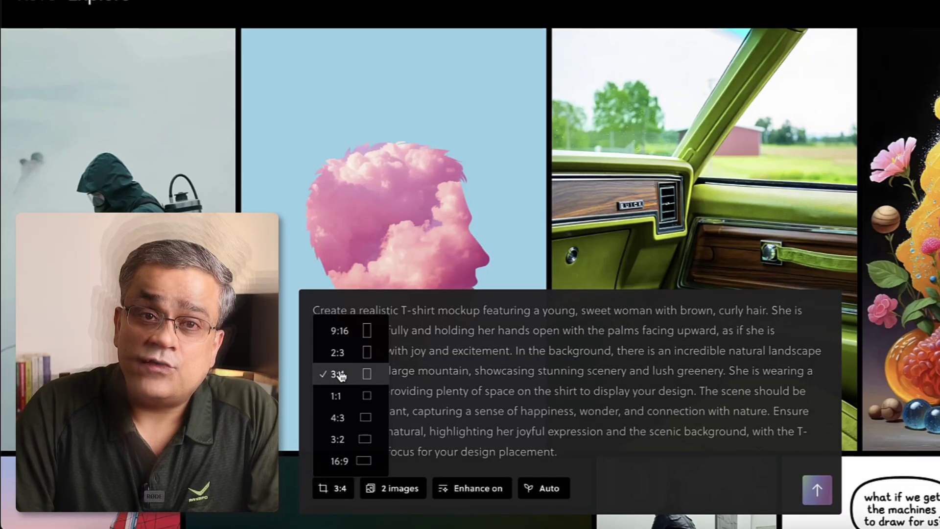
{"action": "left_click", "coordinate": [660, 486]}
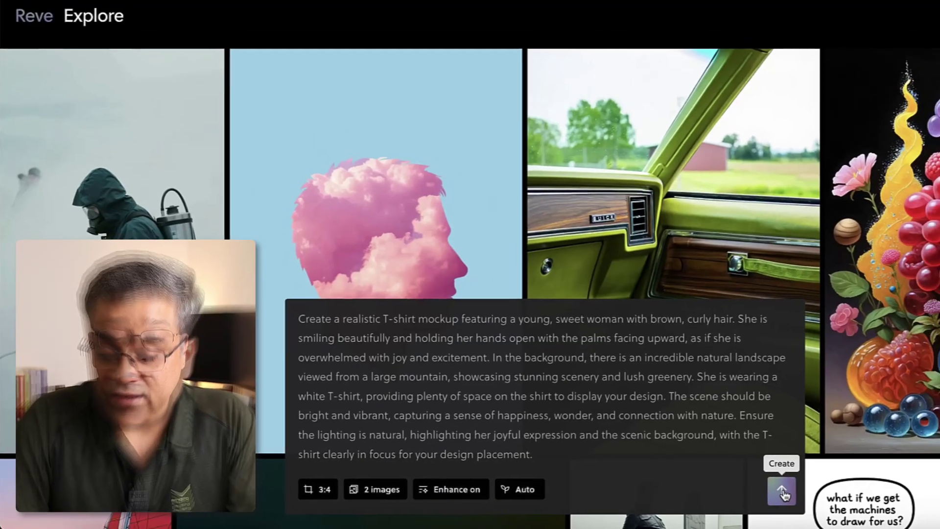
{"action": "left_click", "coordinate": [817, 490]}
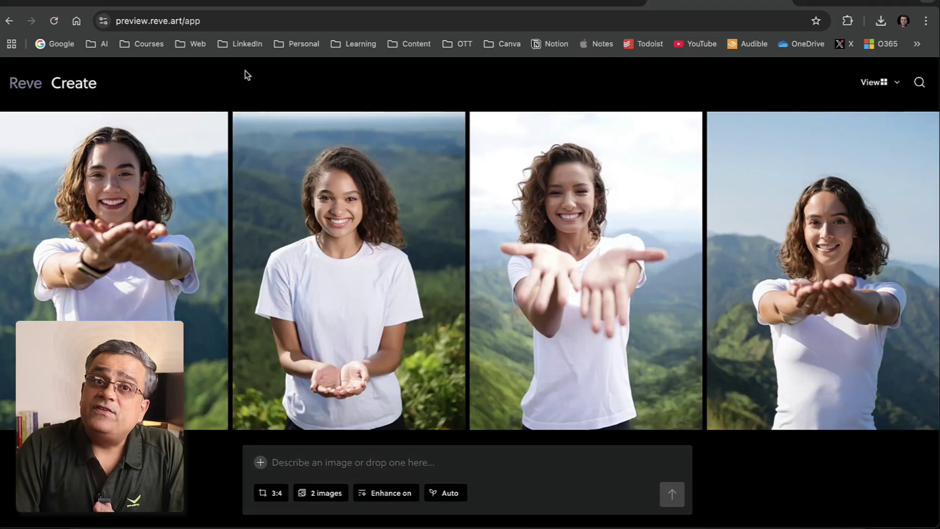
Download the first generated mockup as a 1,909 KB PNG and view it full size.
{"action": "left_click", "coordinate": [11, 129]}
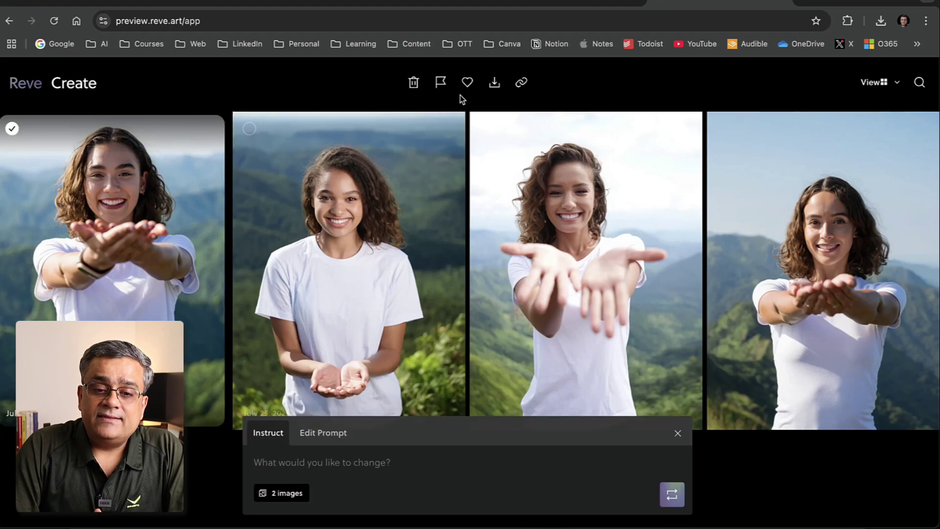
{"action": "left_click", "coordinate": [495, 85]}
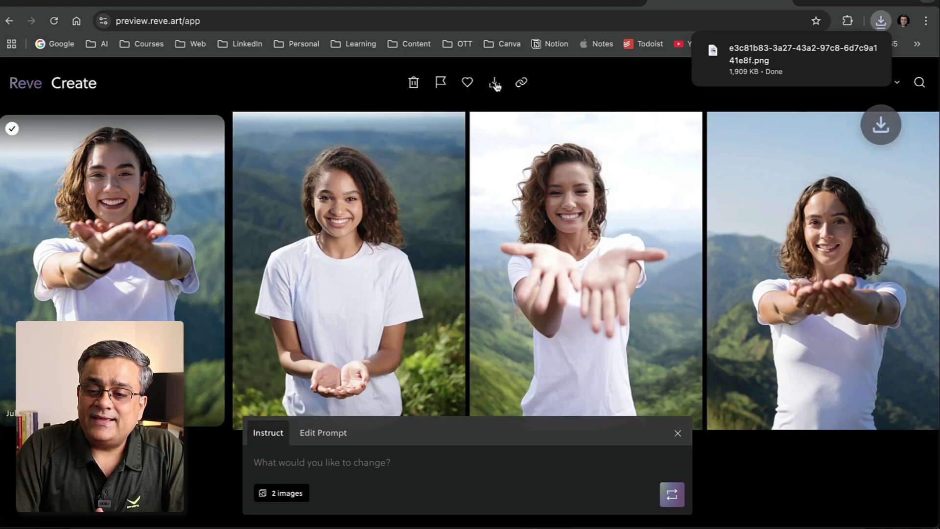
{"action": "left_click", "coordinate": [762, 61]}
{"action": "scroll", "coordinate": [205, 96], "scroll_direction": "up", "scroll_amount": 3}
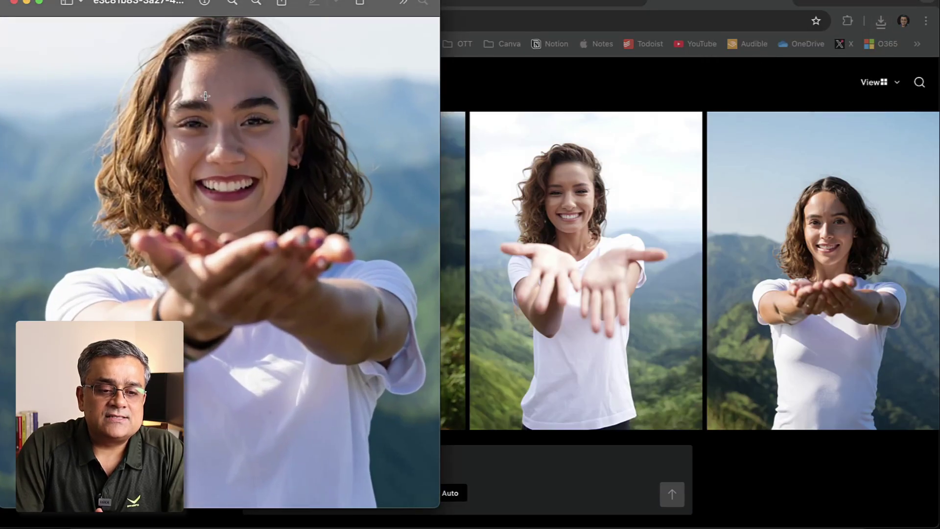